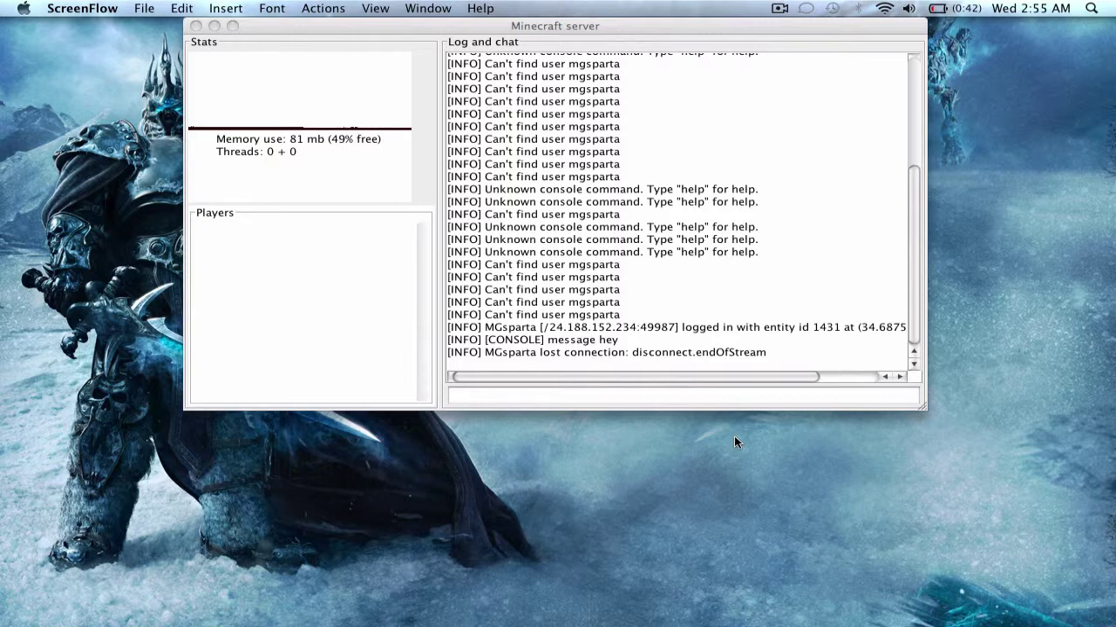
- Focus the Minecraft server console's command entry so it is ready for a command
click(642, 398)
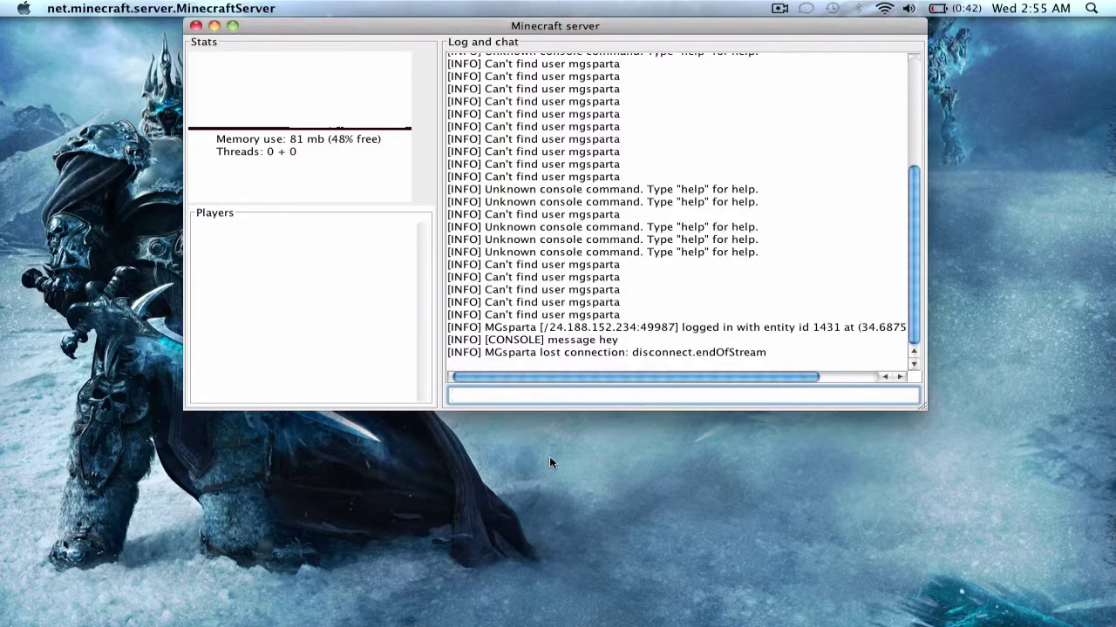
- Launch Minecraft from Applications, log in, skip texture packs and join the multiplayer server
click(834, 593)
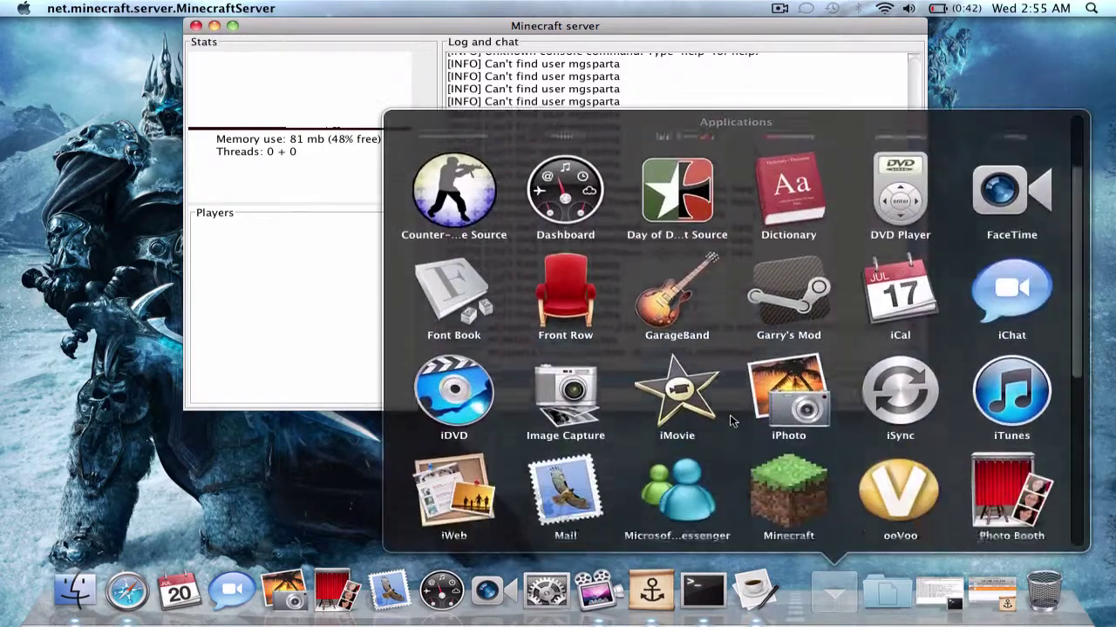
scroll(733, 421, down, 2)
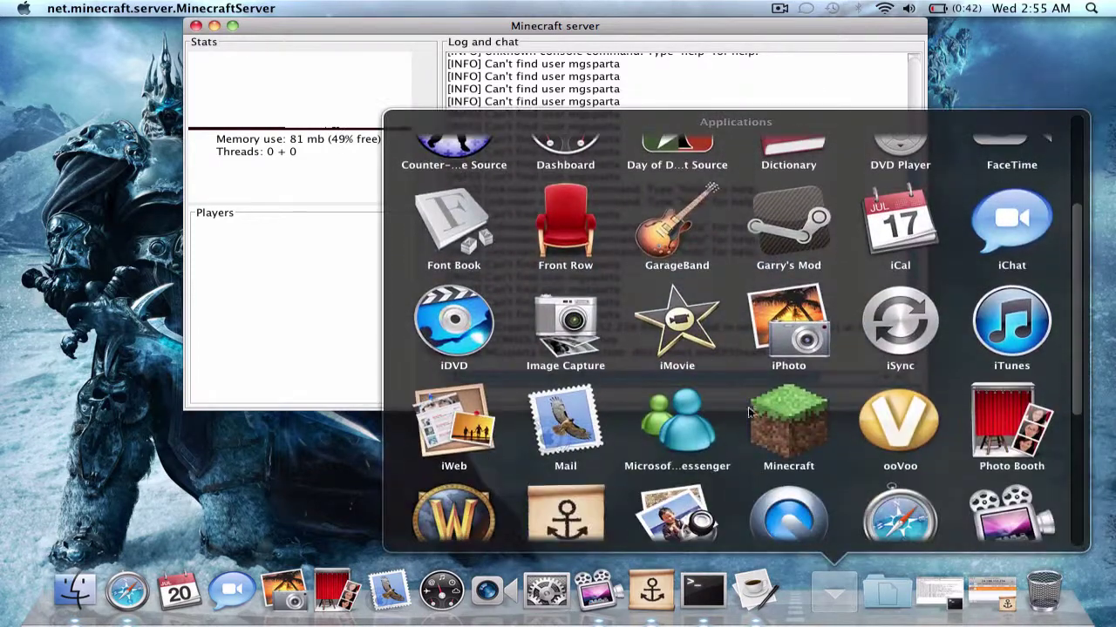
click(788, 427)
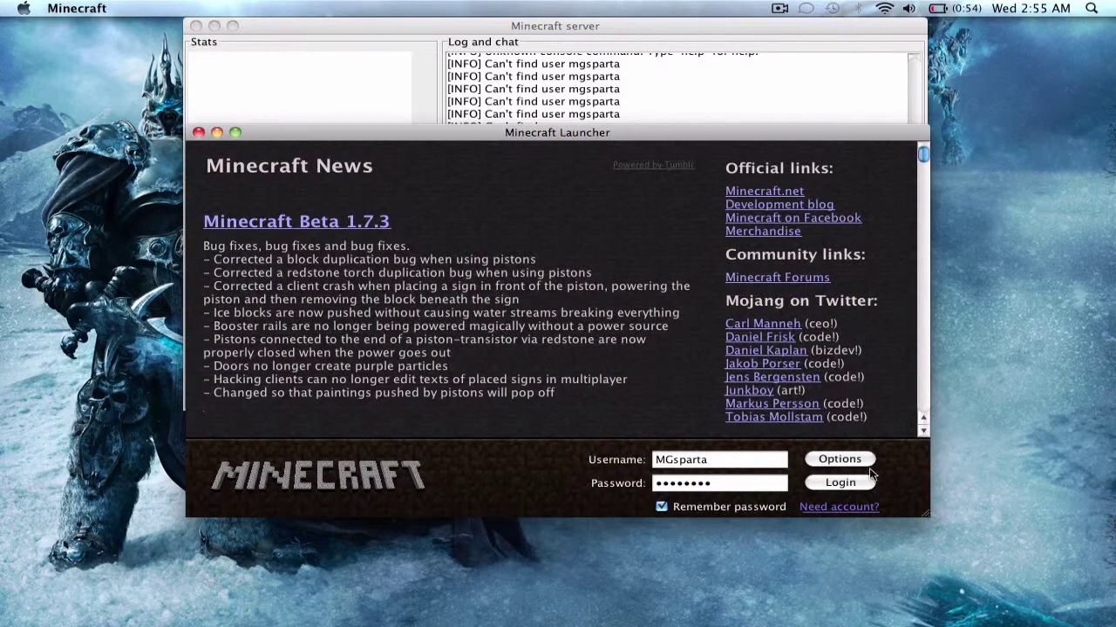
click(845, 482)
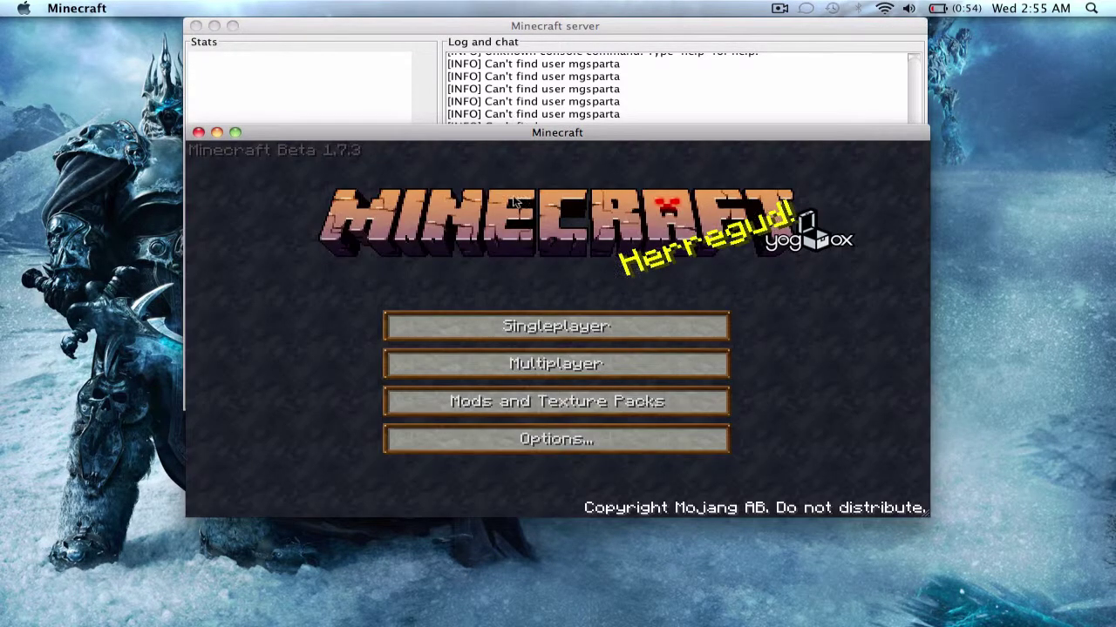
click(542, 399)
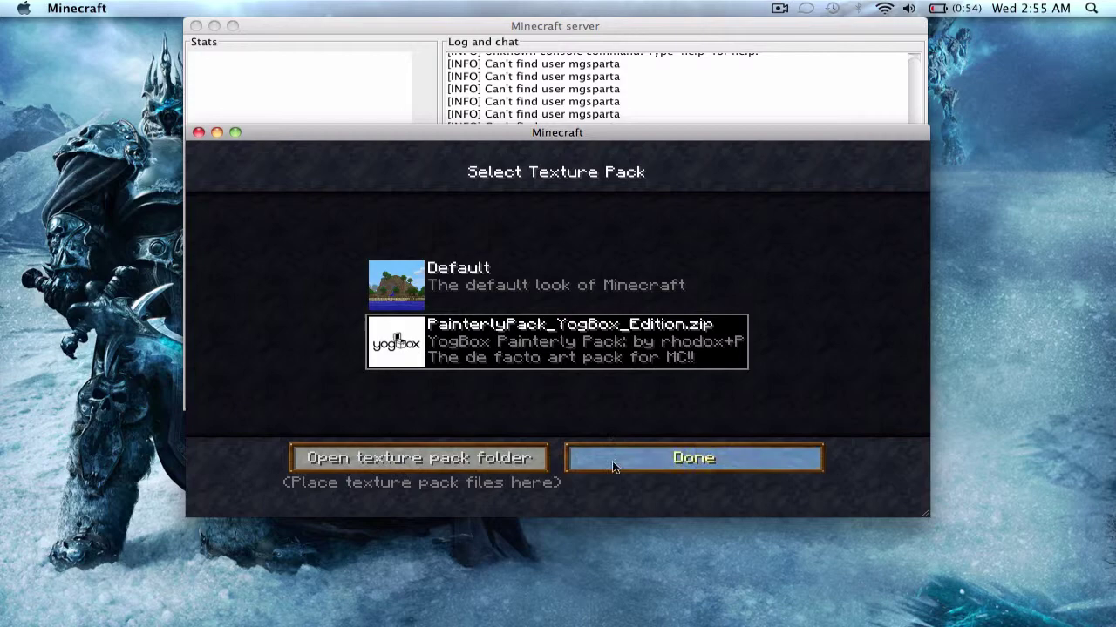
click(662, 457)
click(558, 360)
click(575, 414)
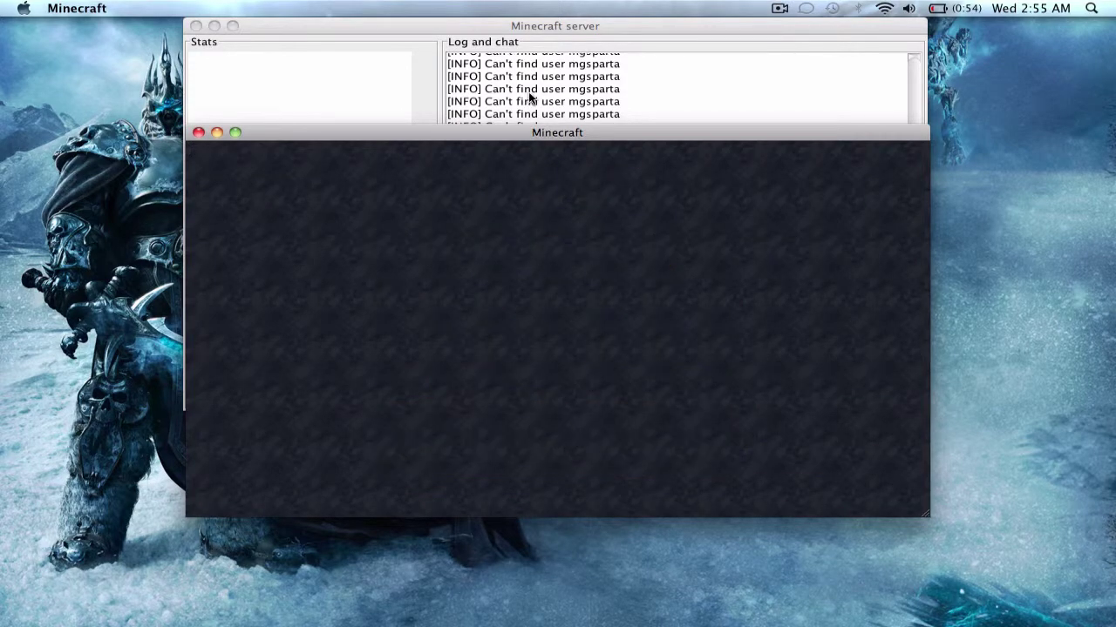
- Broadcast 'say message hi' from the server console
click(530, 96)
key(Escape)
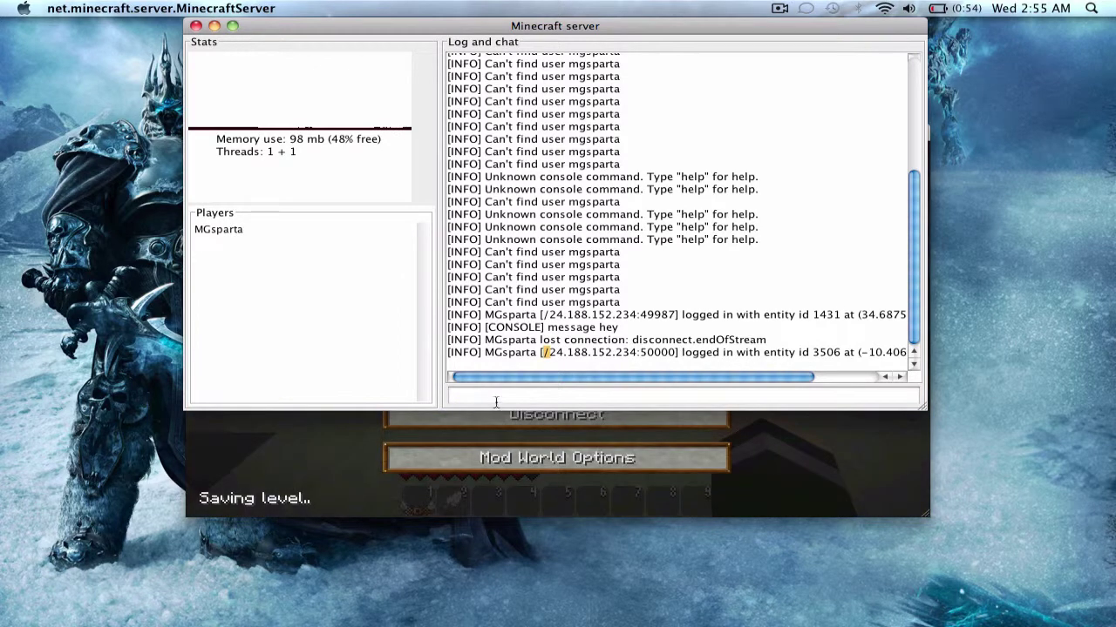
click(496, 401)
text(say)
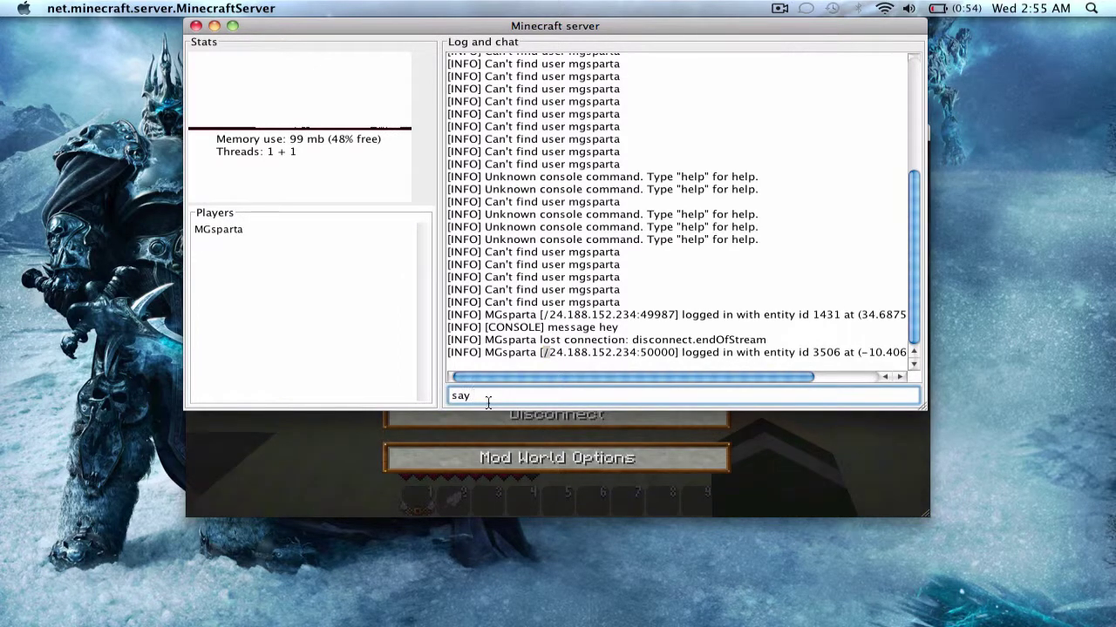
text( message hi)
key(Return)
- Resume the game and dig out the sand in front of the player
click(469, 435)
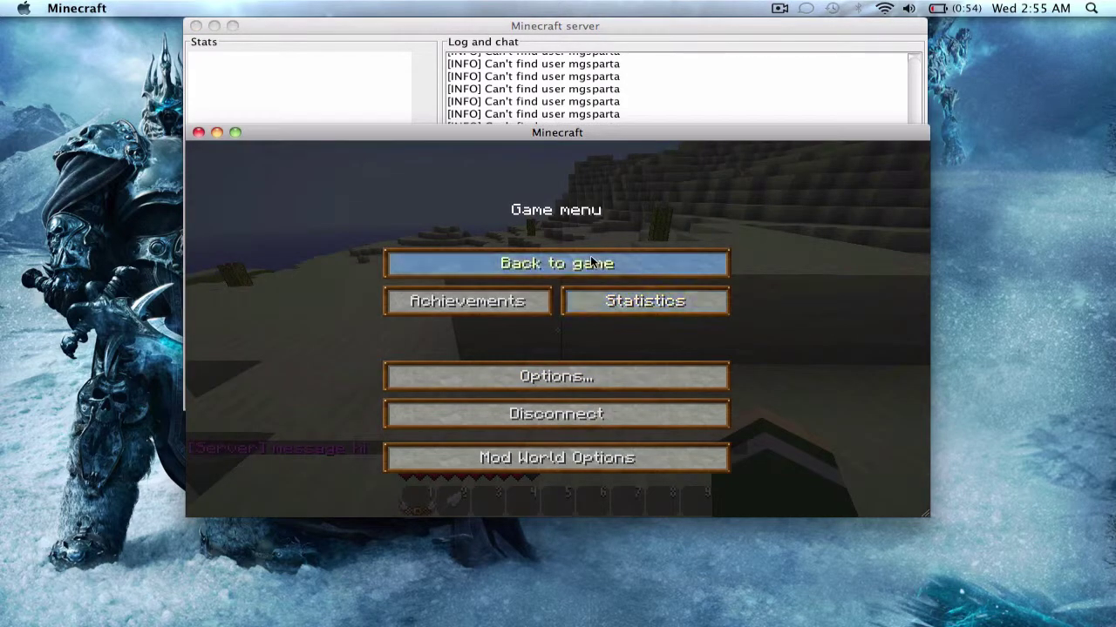
click(557, 263)
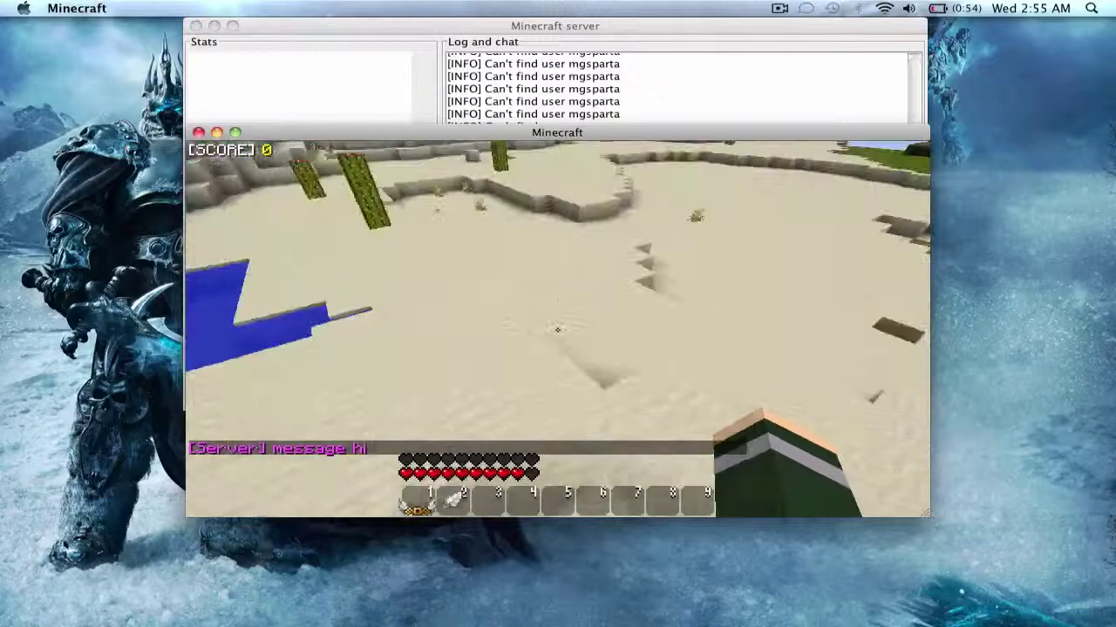
drag(558, 329, 558, 329)
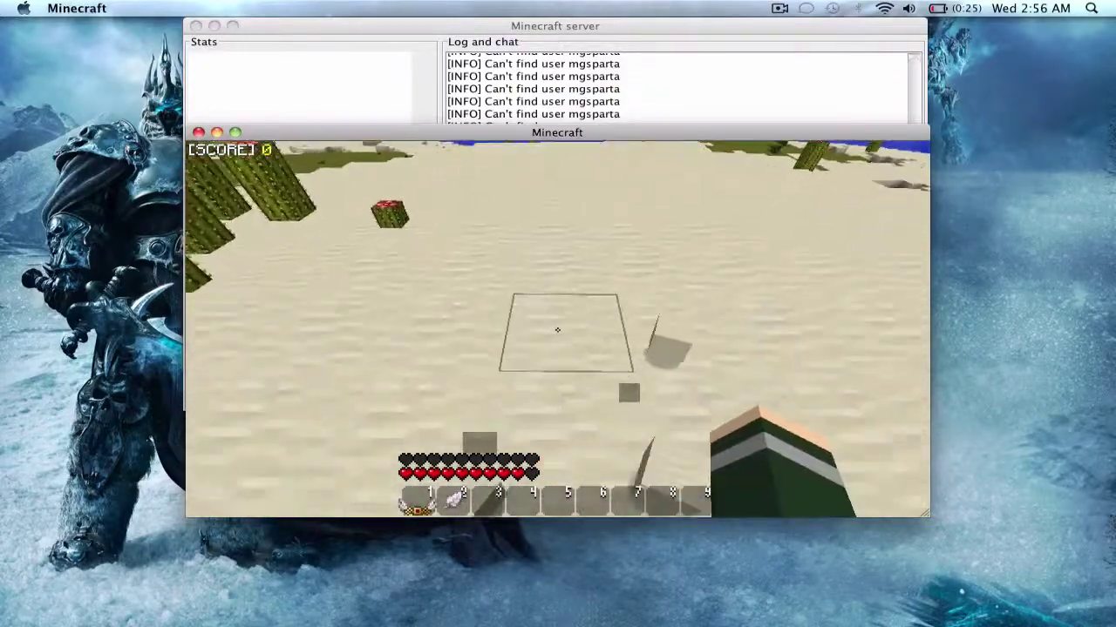
- Walk to the cacti, break several cactus blocks and place one atop a cactus
key(w)
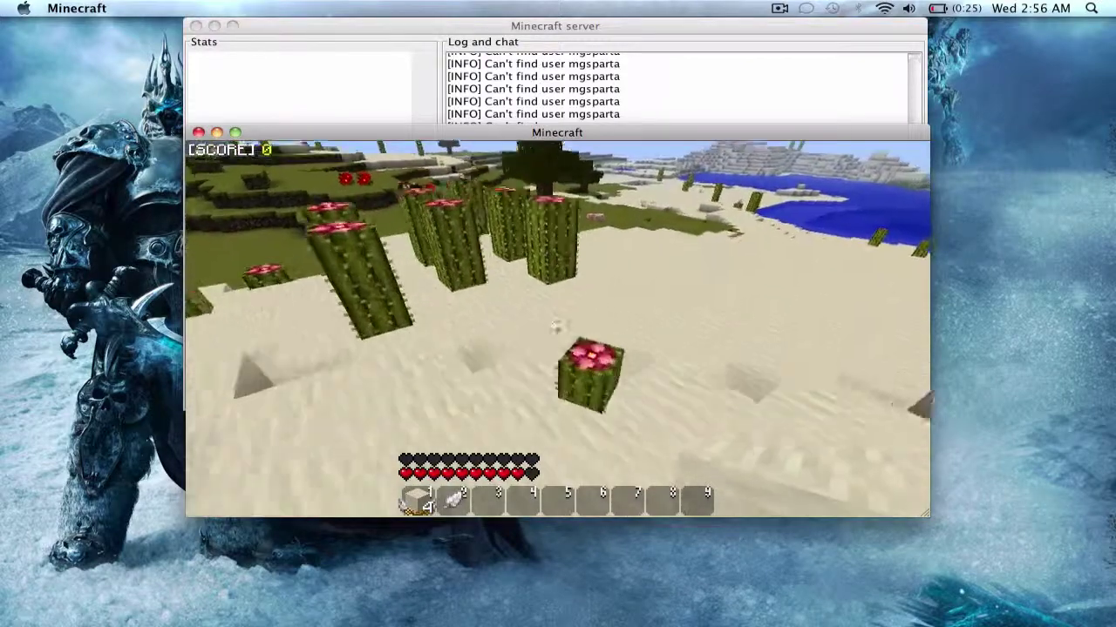
key(w)
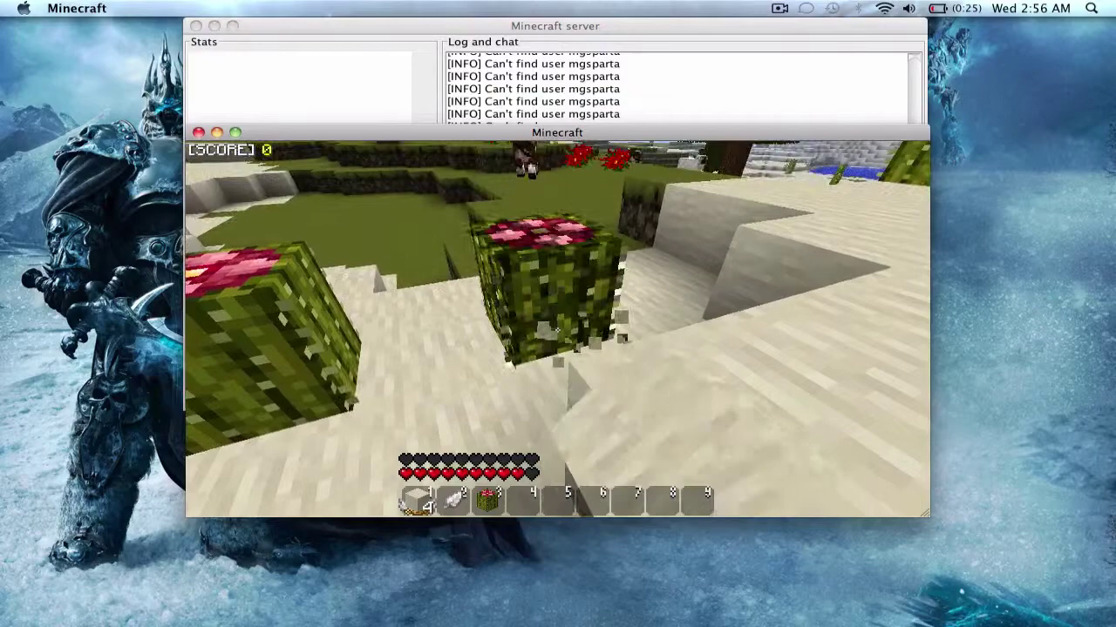
drag(557, 329, 558, 328)
click(558, 328)
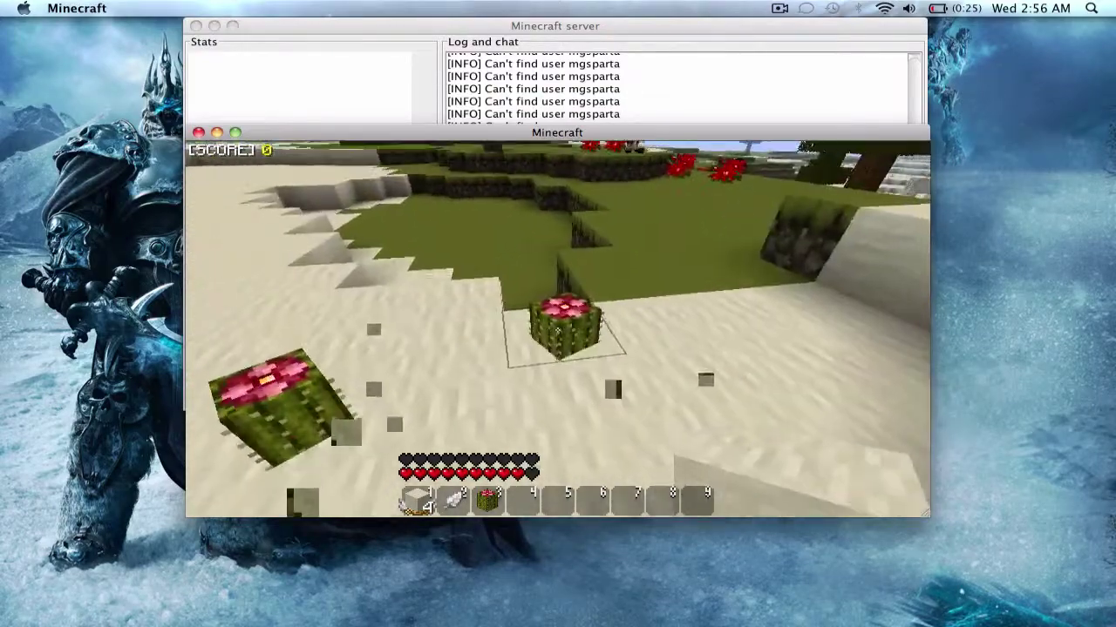
key(w)
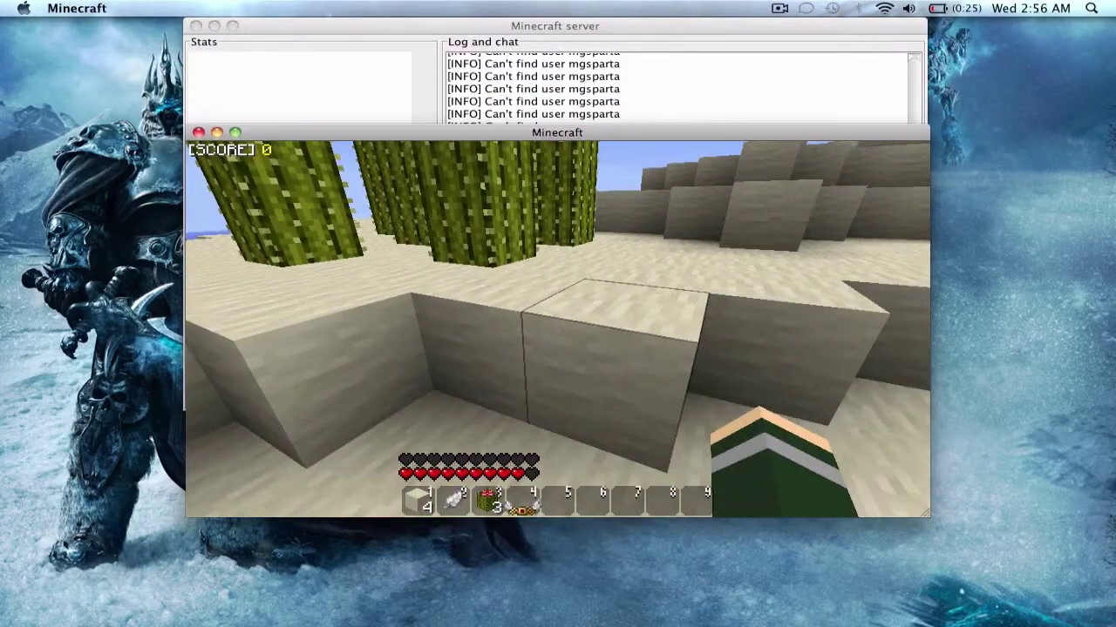
key(w)
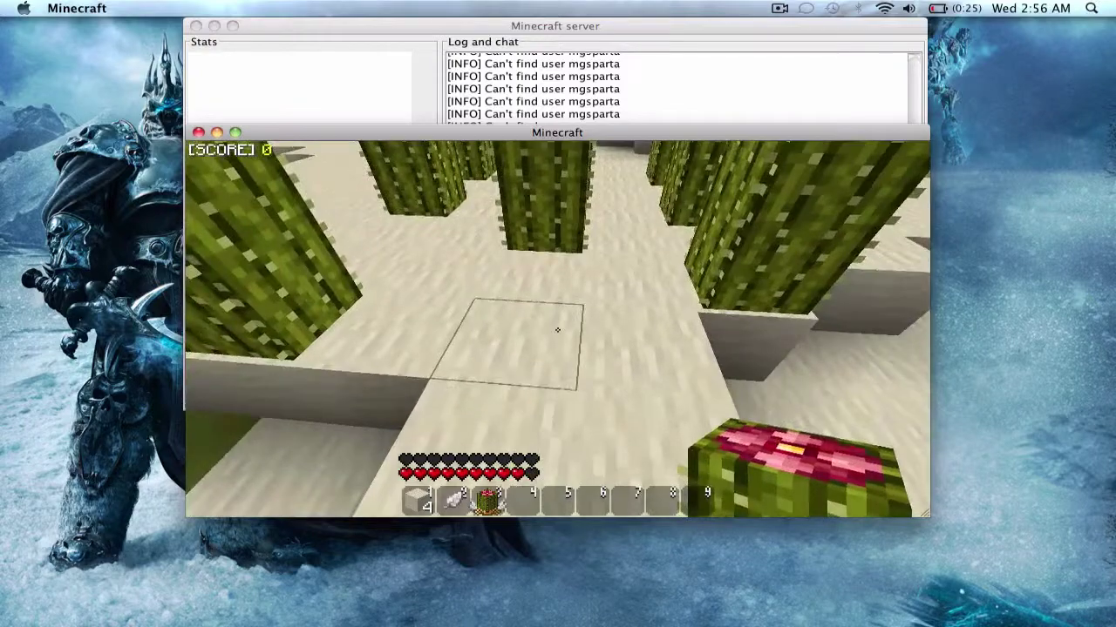
right_click(558, 330)
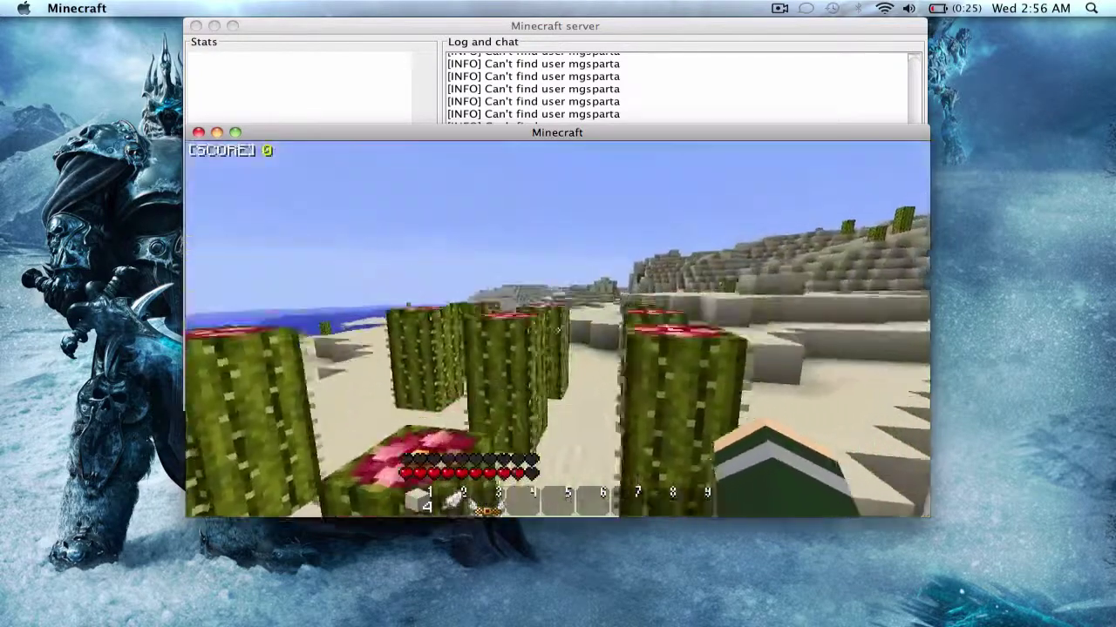
- Walk across the sand collecting a dropped block, return to the cacti, then pause
key(w)
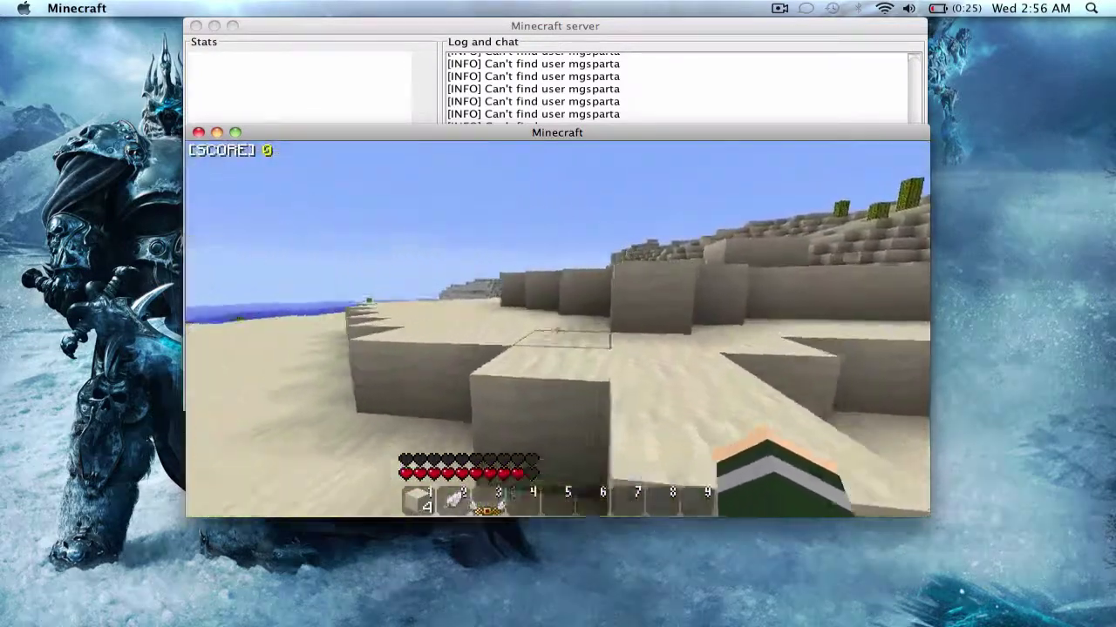
key(w)
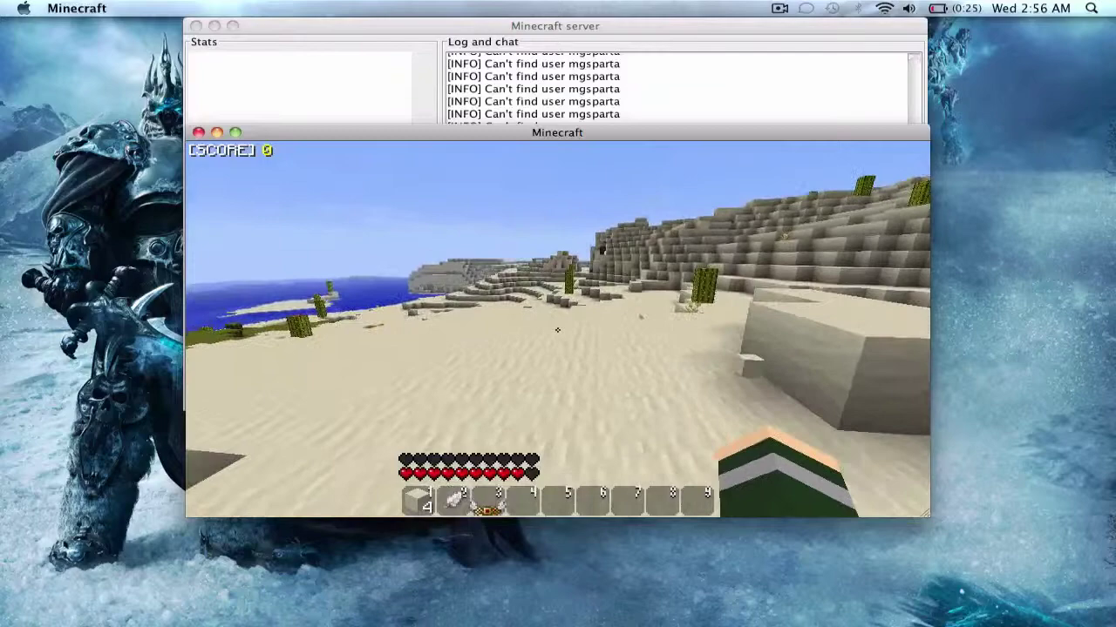
key(w)
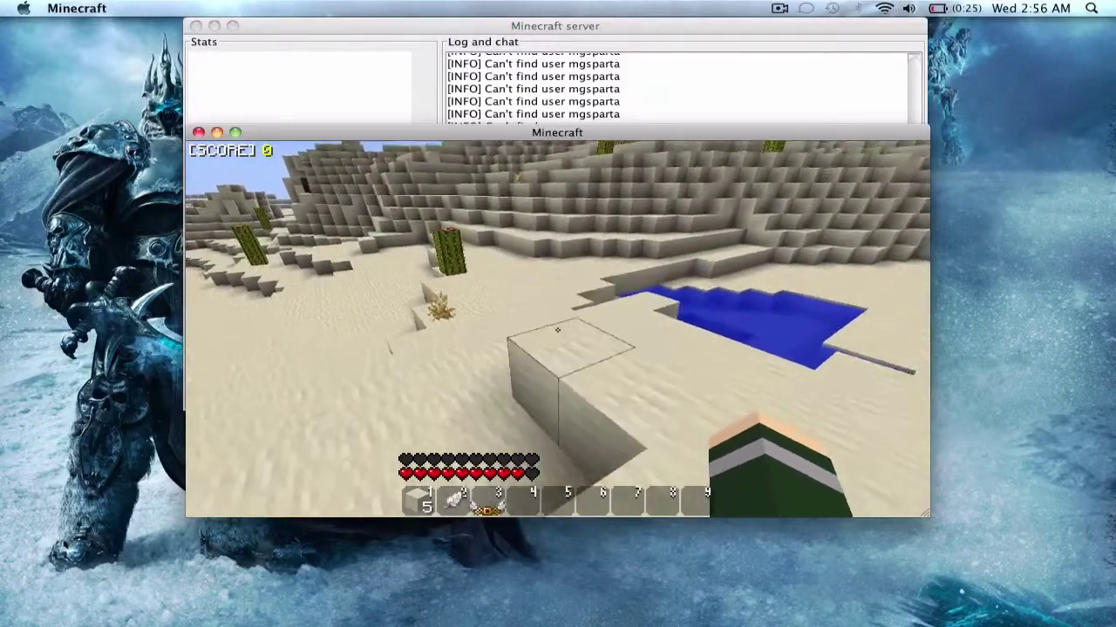
key(w)
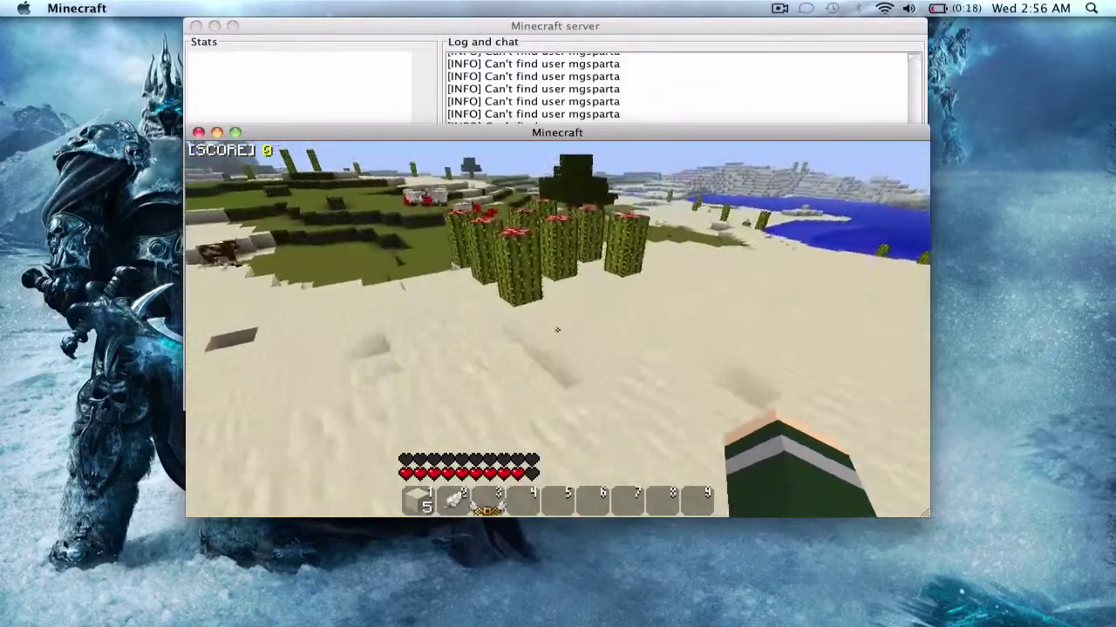
key(w)
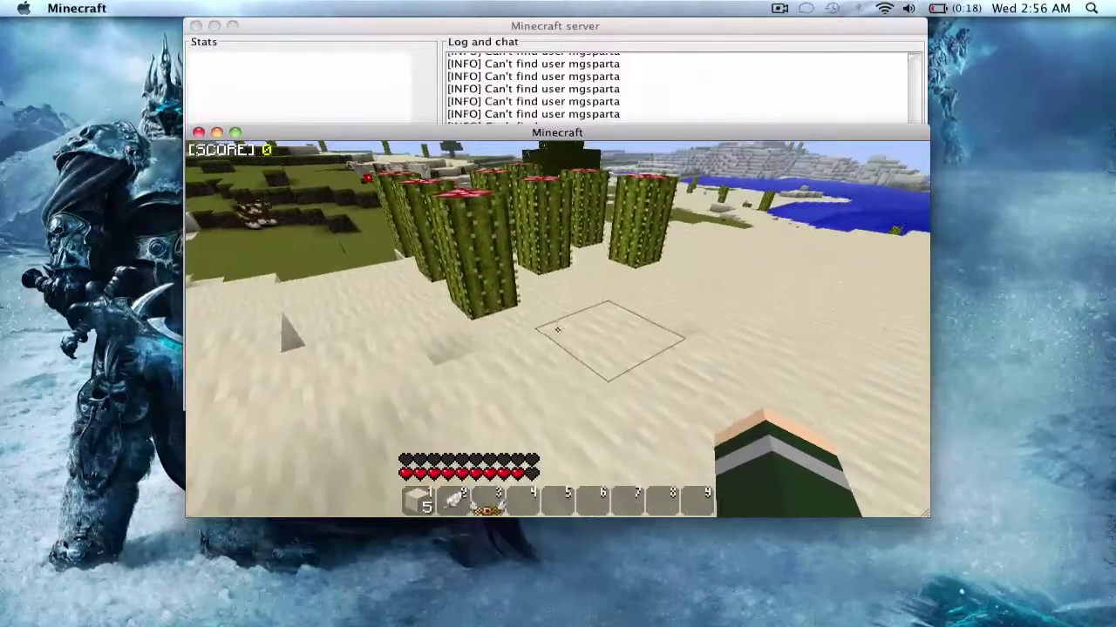
key(Escape)
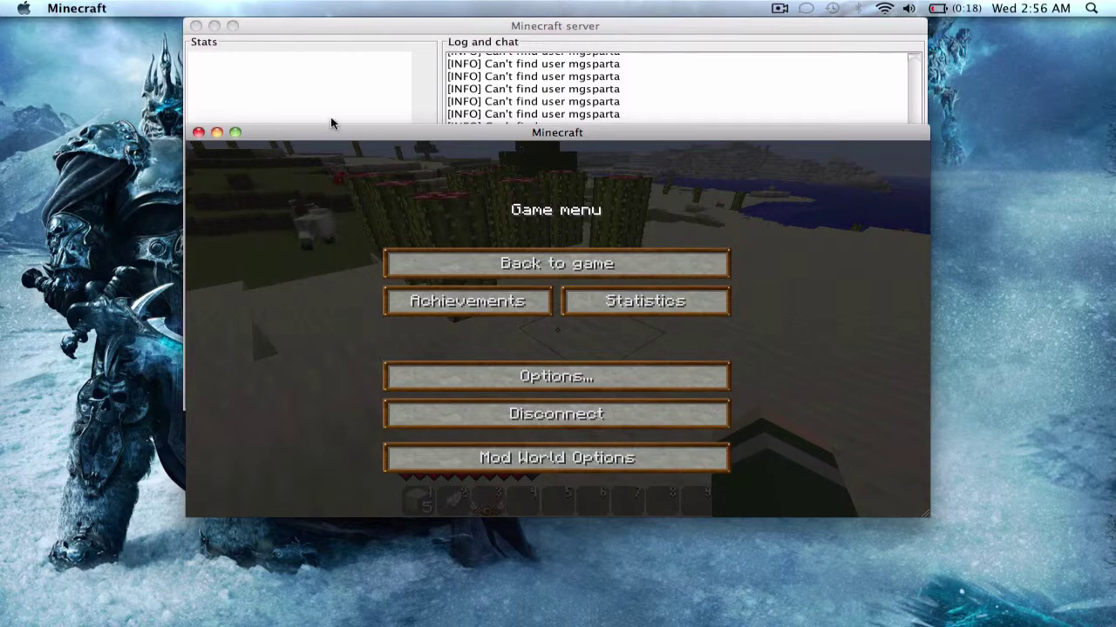
- Bring the server console forward to check the log's [CONSOLE] message hi entry
click(317, 86)
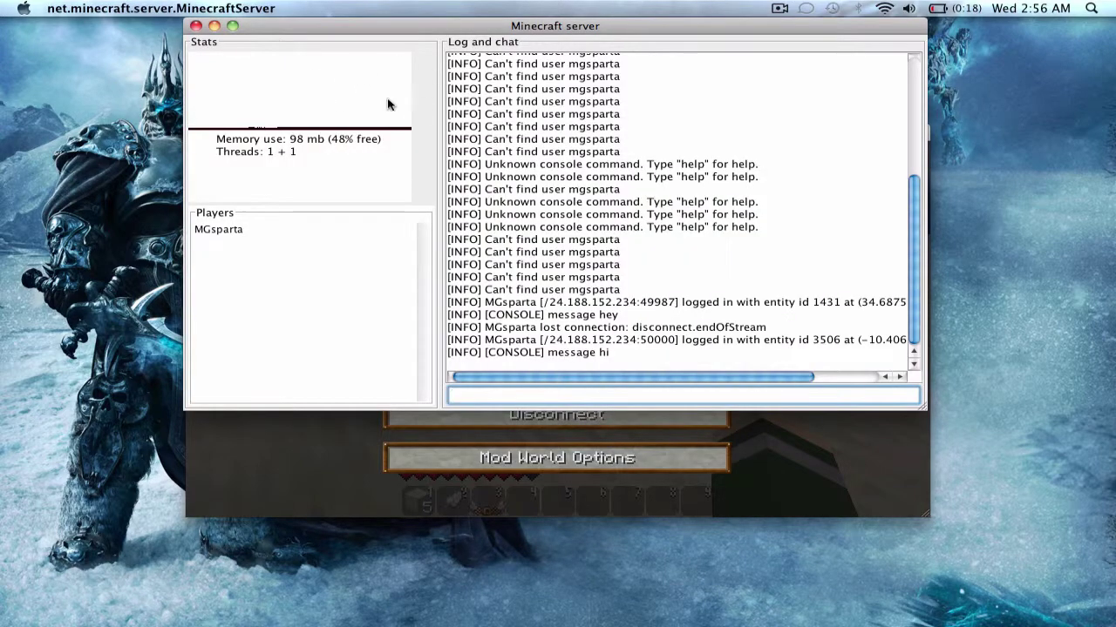